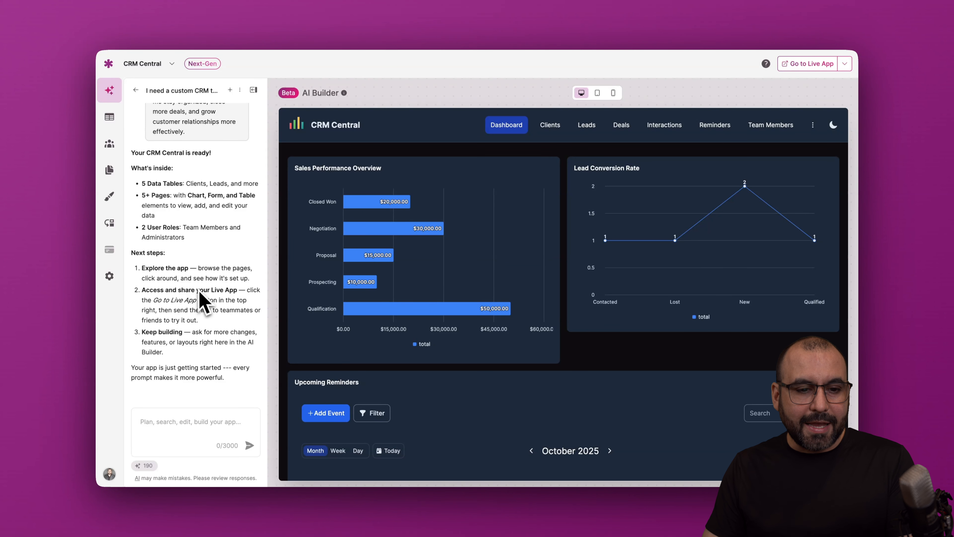
Step: Review the AI chat summary of the generated CRM Central app and view its data tables
{"action": "scroll", "coordinate": [202, 295], "scroll_direction": "up", "scroll_amount": 5}
{"action": "scroll", "coordinate": [203, 295], "scroll_direction": "down", "scroll_amount": 5}
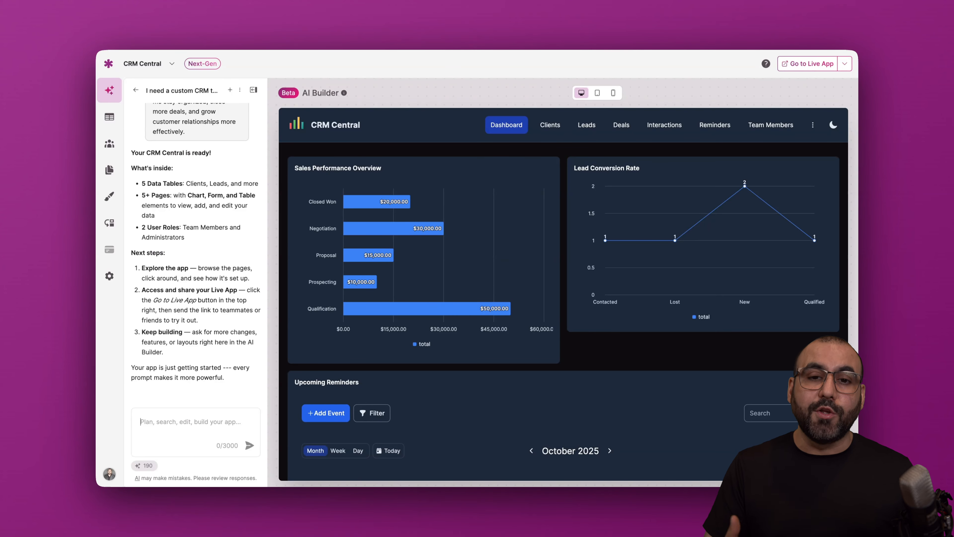
{"action": "left_click", "coordinate": [113, 127]}
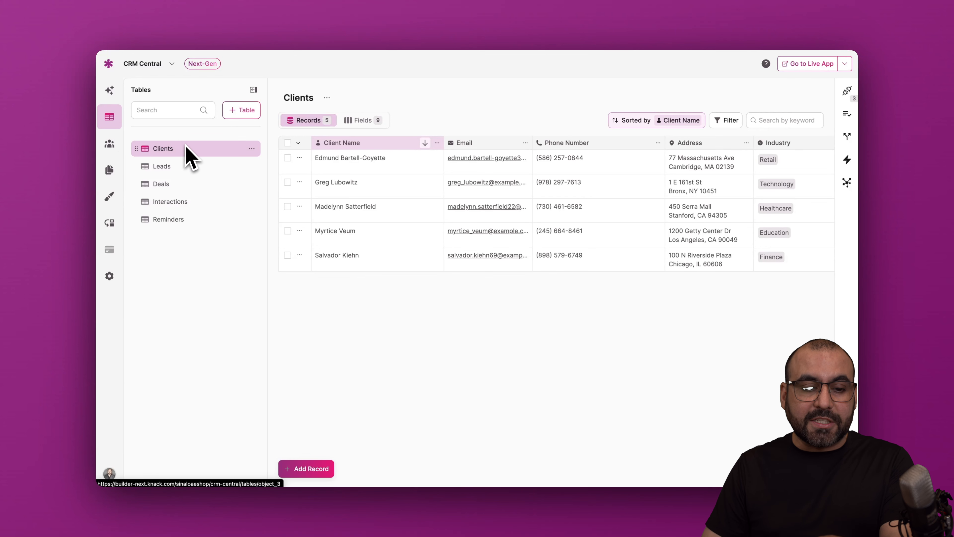
Step: Reopen the earlier custom CRM chat in the AI Builder and ask which tables are needed in addition to the existing ones
{"action": "left_click", "coordinate": [110, 92]}
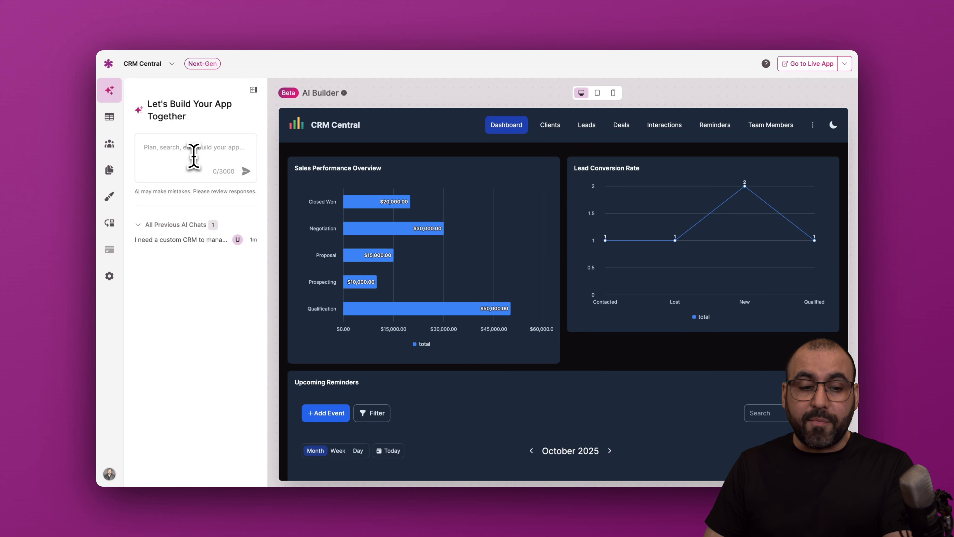
{"action": "left_click", "coordinate": [183, 251]}
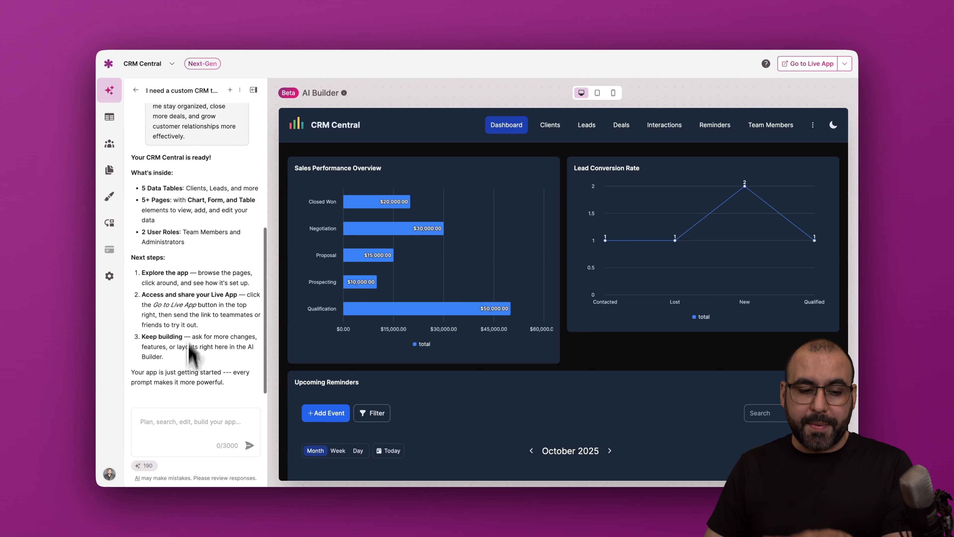
{"action": "left_click", "coordinate": [184, 423]}
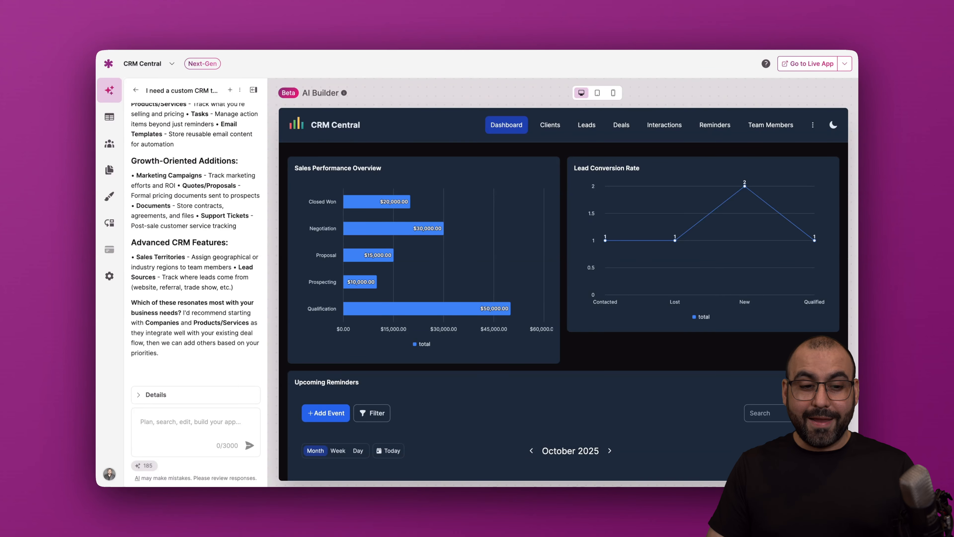
Step: Read through the AI's suggestions for additional CRM tables
{"action": "scroll", "coordinate": [236, 357], "scroll_direction": "up", "scroll_amount": 10}
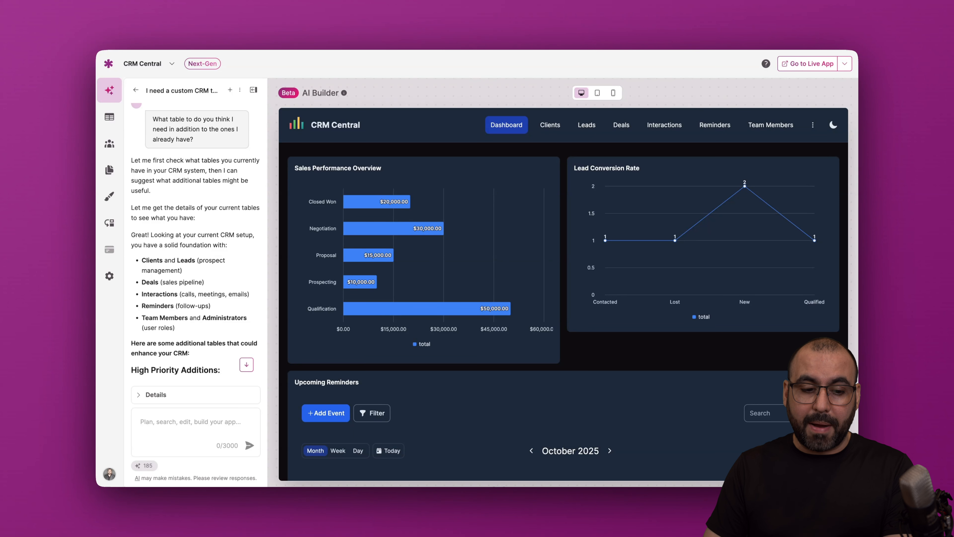
{"action": "scroll", "coordinate": [199, 240], "scroll_direction": "down", "scroll_amount": 4}
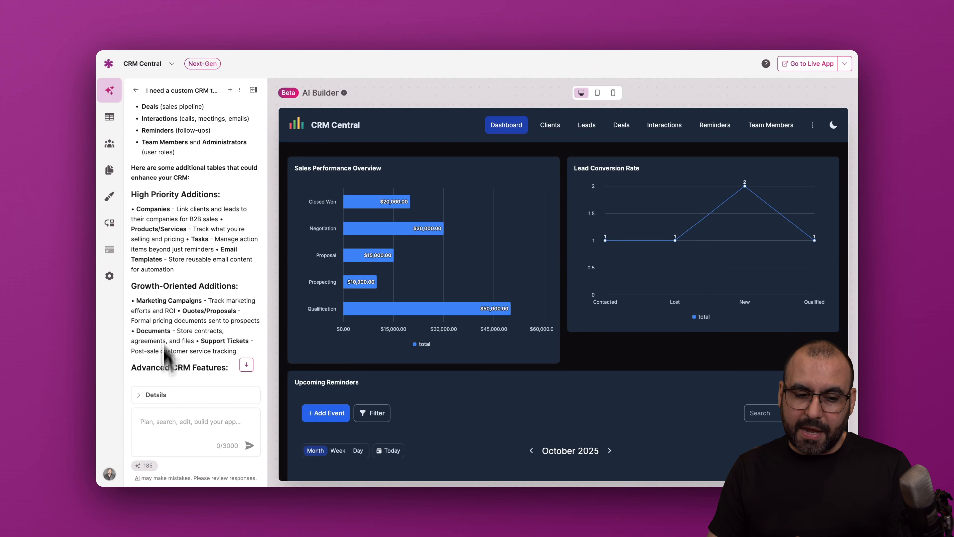
{"action": "scroll", "coordinate": [180, 360], "scroll_direction": "down", "scroll_amount": 4}
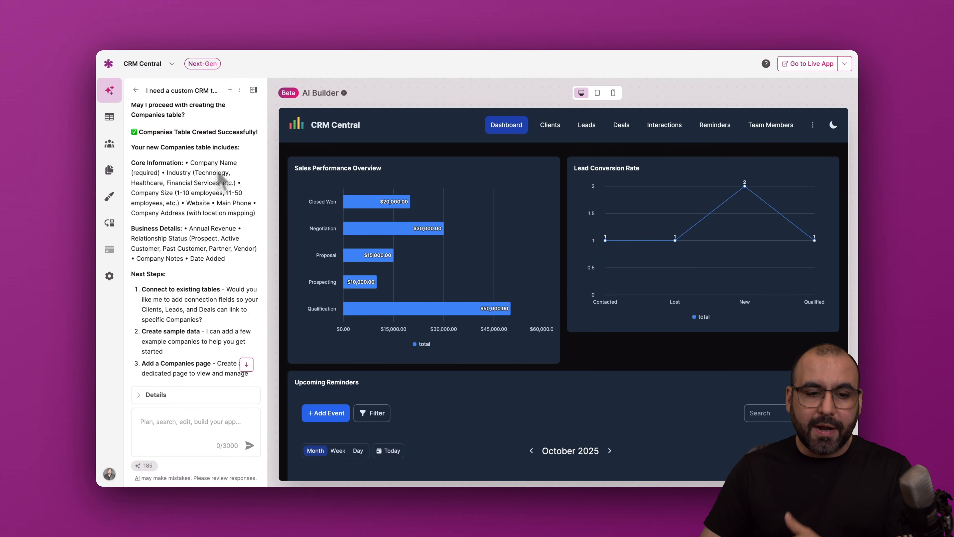
Step: Review the proposed next steps in the chat and send the AI the reply "Yes add a page form Companies"
{"action": "scroll", "coordinate": [219, 223], "scroll_direction": "down", "scroll_amount": 3}
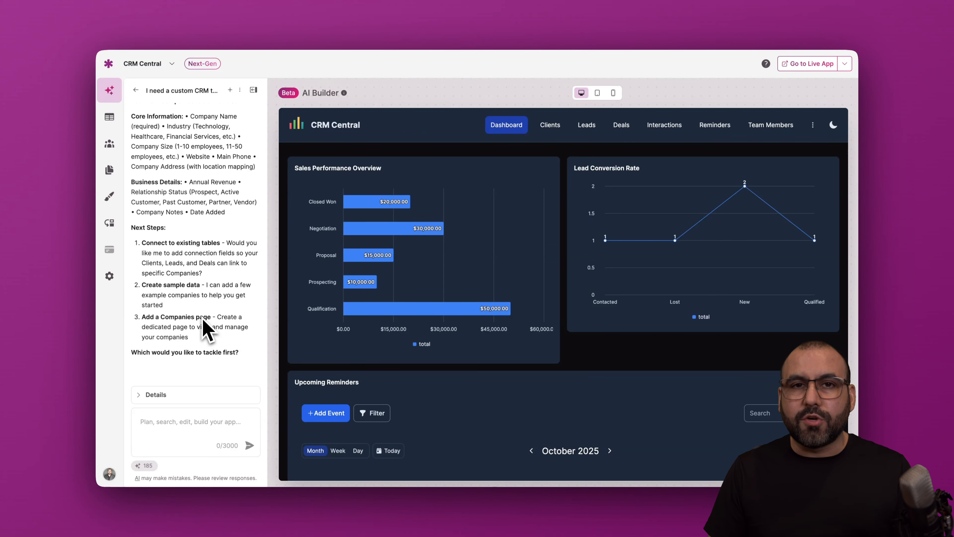
{"action": "type", "text": "Yes add a page form Companies"}
{"action": "left_click", "coordinate": [250, 445]}
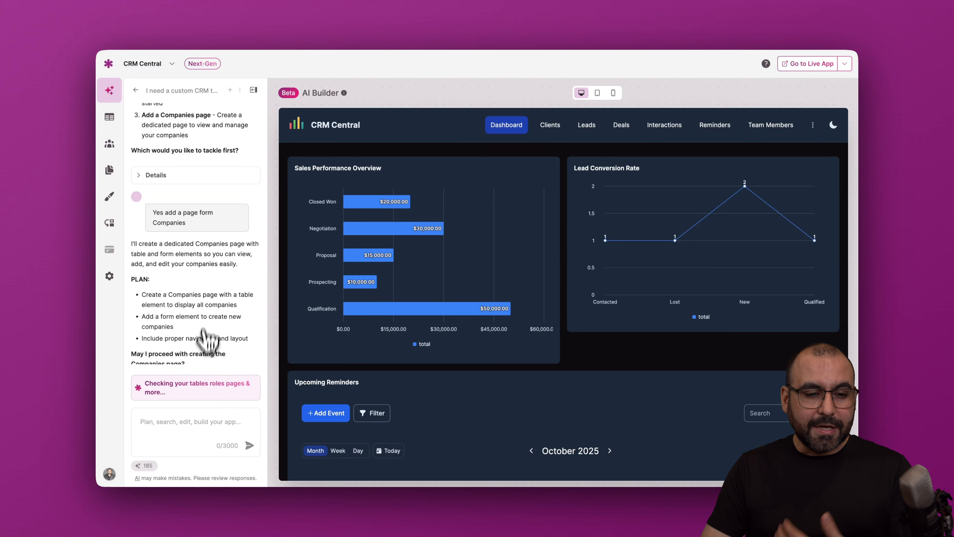
Step: Read the AI's plan and report on the new Companies page, including its table, form, integrations and next steps
{"action": "scroll", "coordinate": [213, 313], "scroll_direction": "down", "scroll_amount": 1}
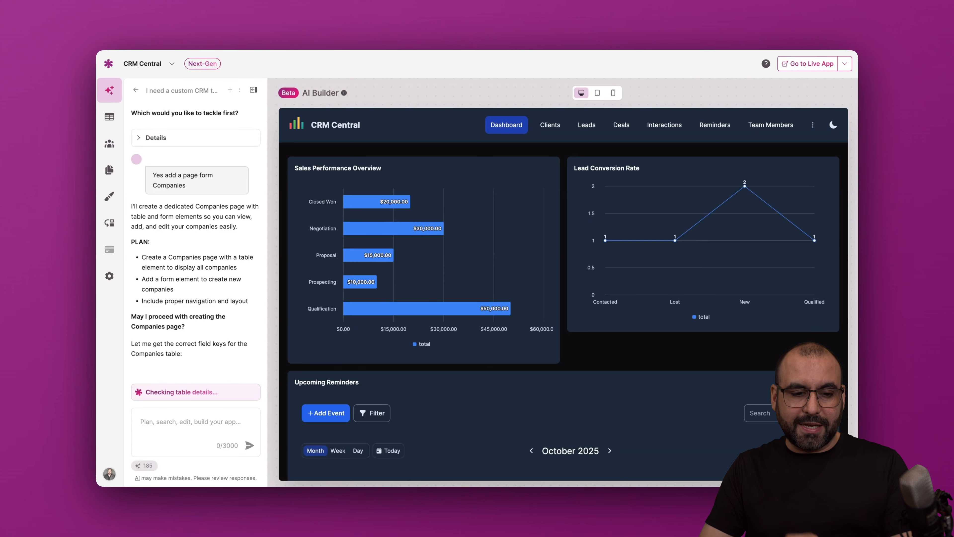
{"action": "scroll", "coordinate": [215, 376], "scroll_direction": "up", "scroll_amount": 10}
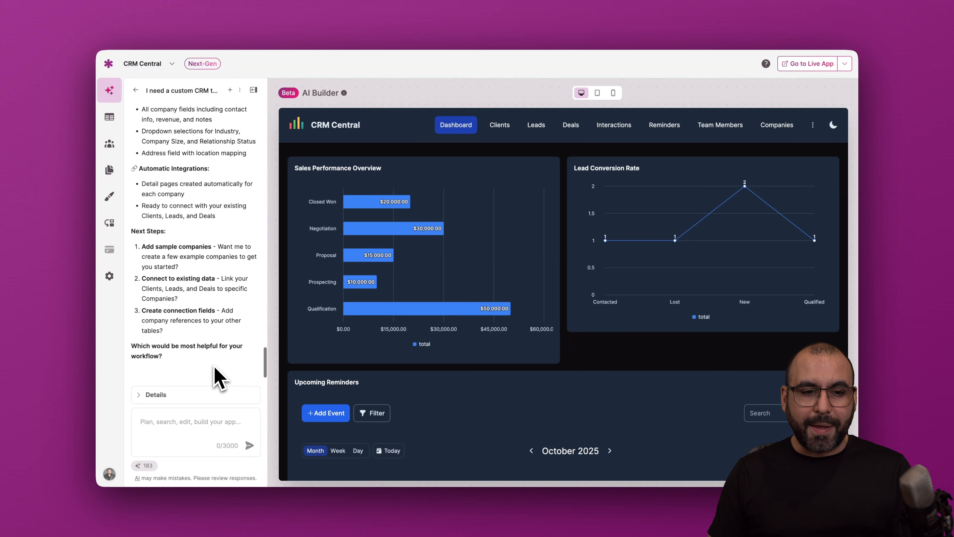
{"action": "scroll", "coordinate": [218, 373], "scroll_direction": "down", "scroll_amount": 2}
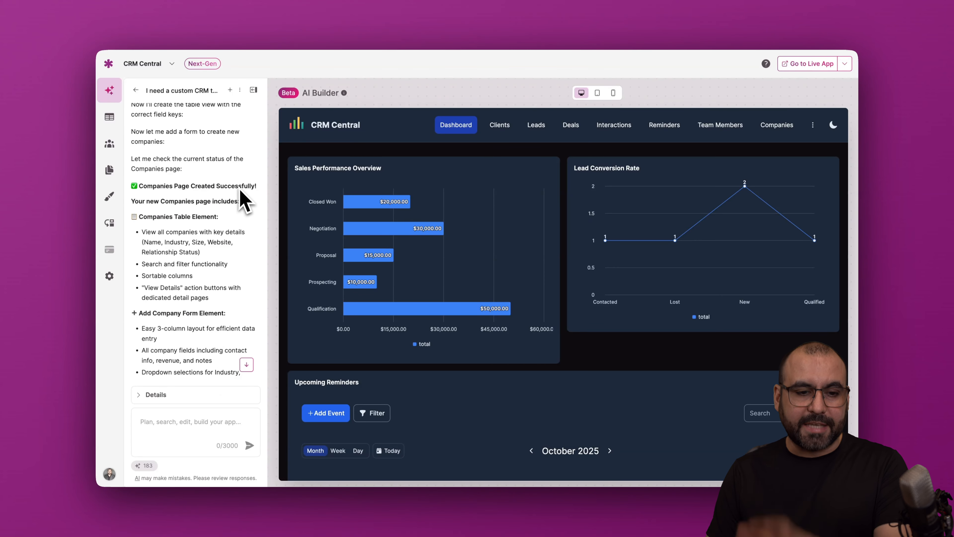
{"action": "scroll", "coordinate": [225, 231], "scroll_direction": "down", "scroll_amount": 2}
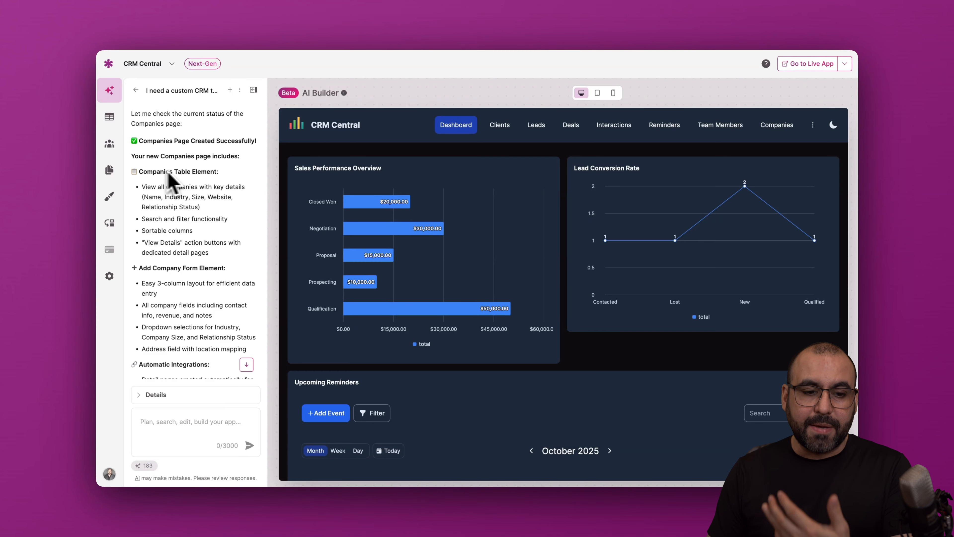
{"action": "scroll", "coordinate": [222, 188], "scroll_direction": "down", "scroll_amount": 5}
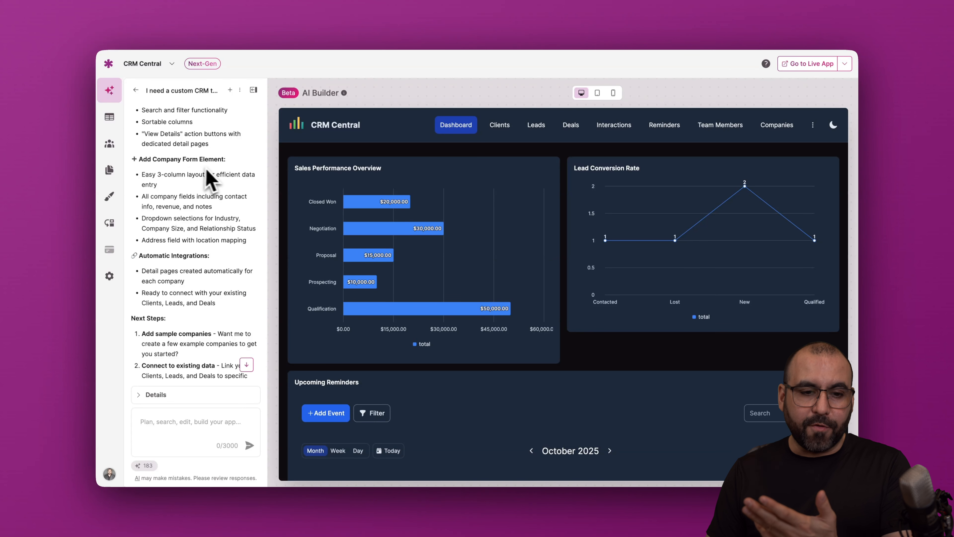
{"action": "scroll", "coordinate": [224, 186], "scroll_direction": "down", "scroll_amount": 4}
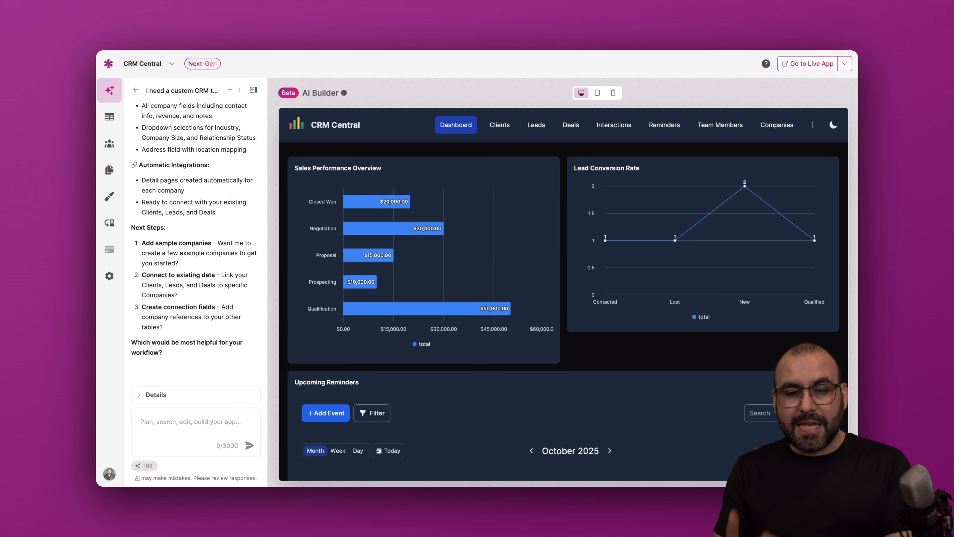
Step: Examine the fields of the Companies table and inspect the Industry field's settings without changing them
{"action": "left_click", "coordinate": [110, 119]}
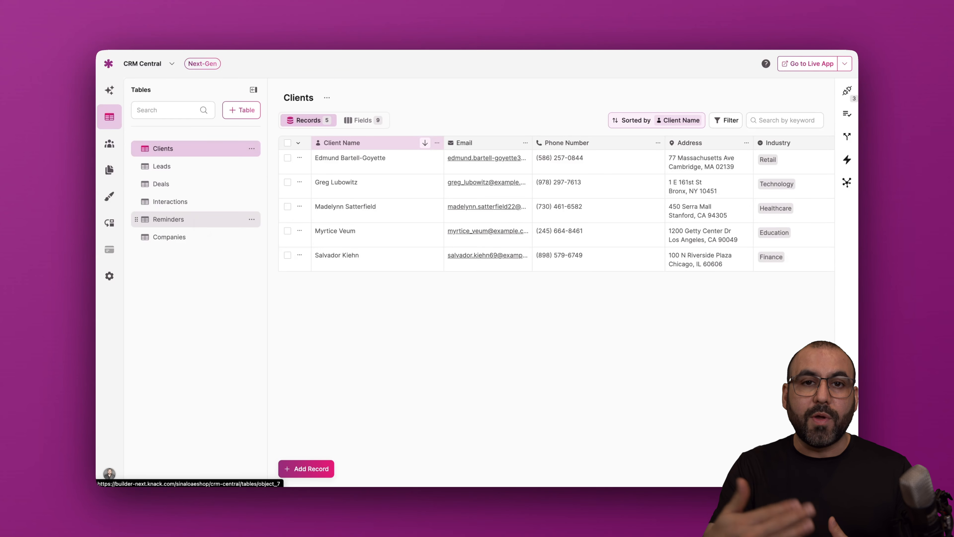
{"action": "left_click", "coordinate": [202, 241]}
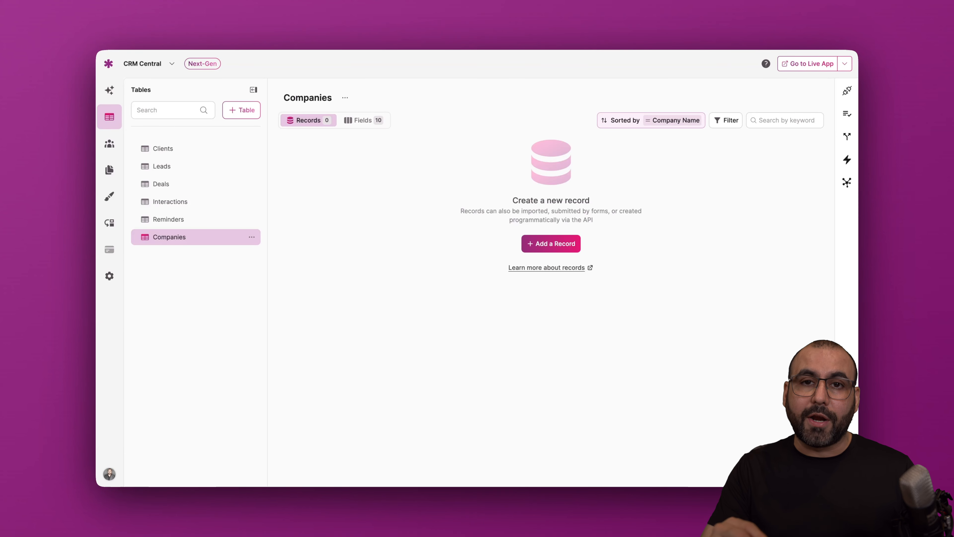
{"action": "left_click", "coordinate": [363, 120]}
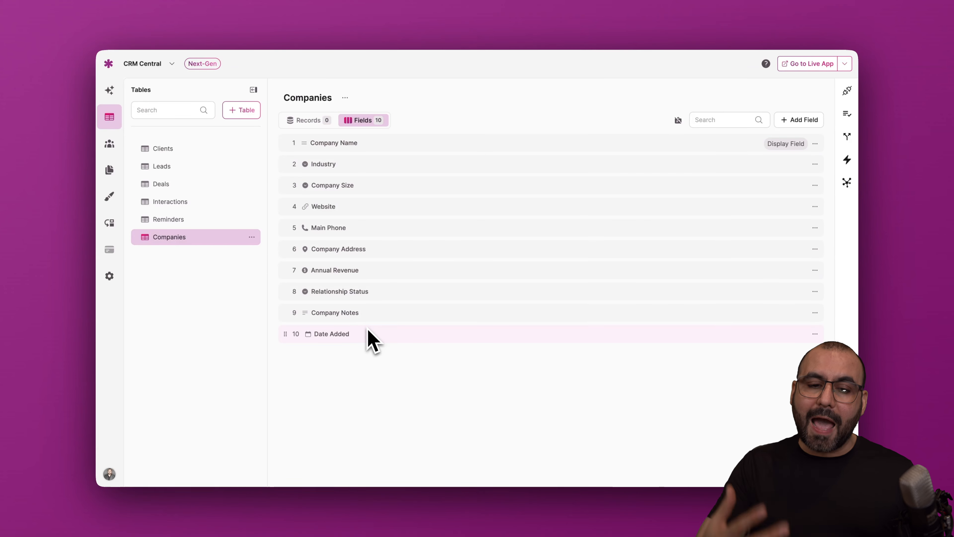
{"action": "left_click", "coordinate": [368, 165]}
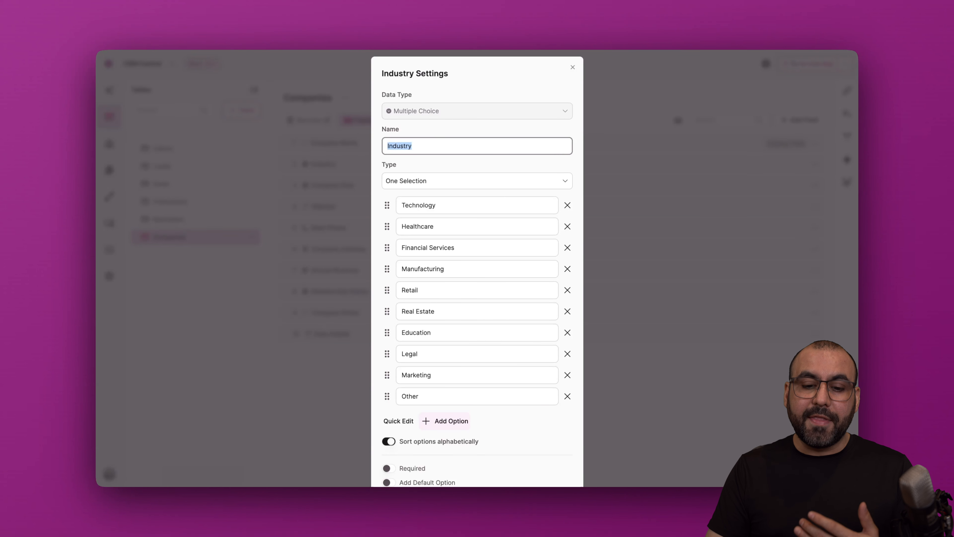
{"action": "left_click", "coordinate": [573, 67]}
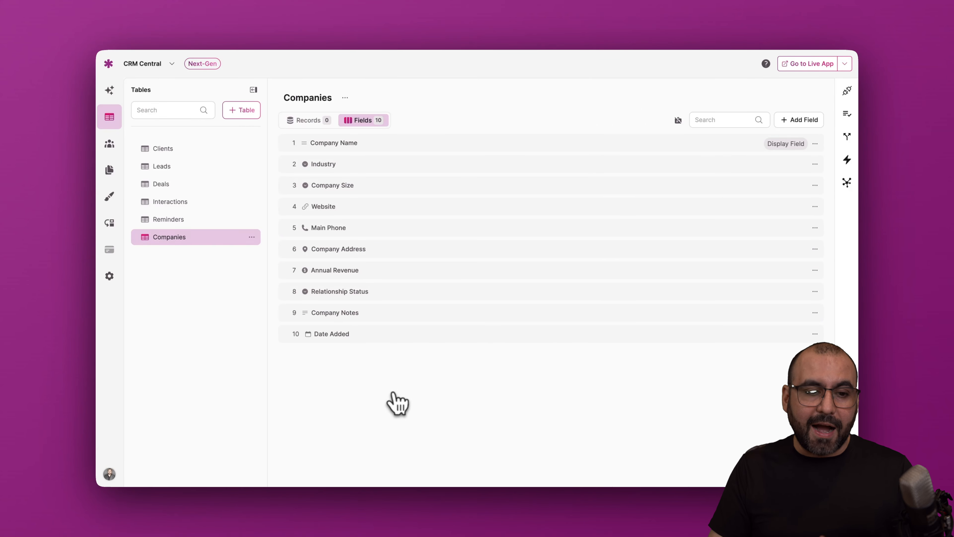
Step: View the app's users and roles, and open the Companies page in the page editor
{"action": "left_click", "coordinate": [109, 144]}
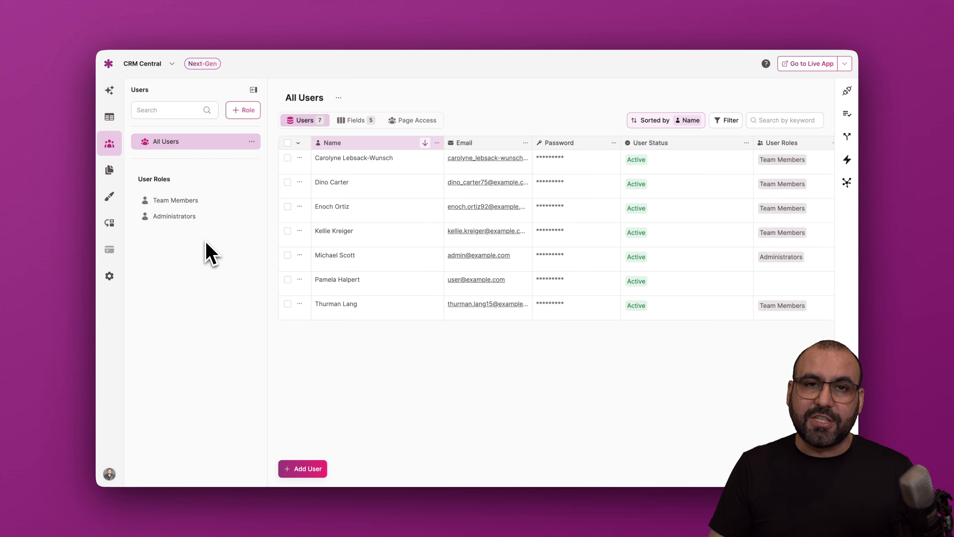
{"action": "left_click", "coordinate": [111, 172]}
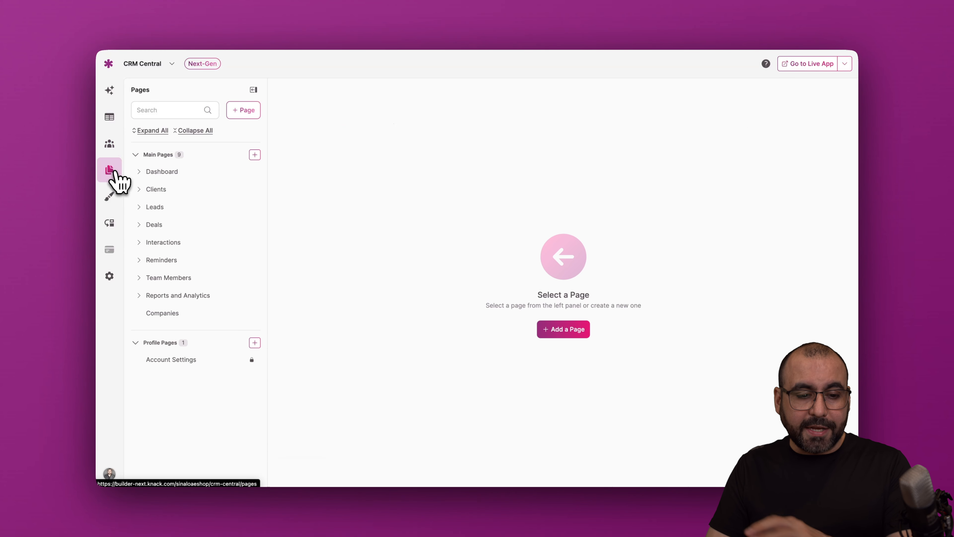
{"action": "left_click", "coordinate": [174, 318]}
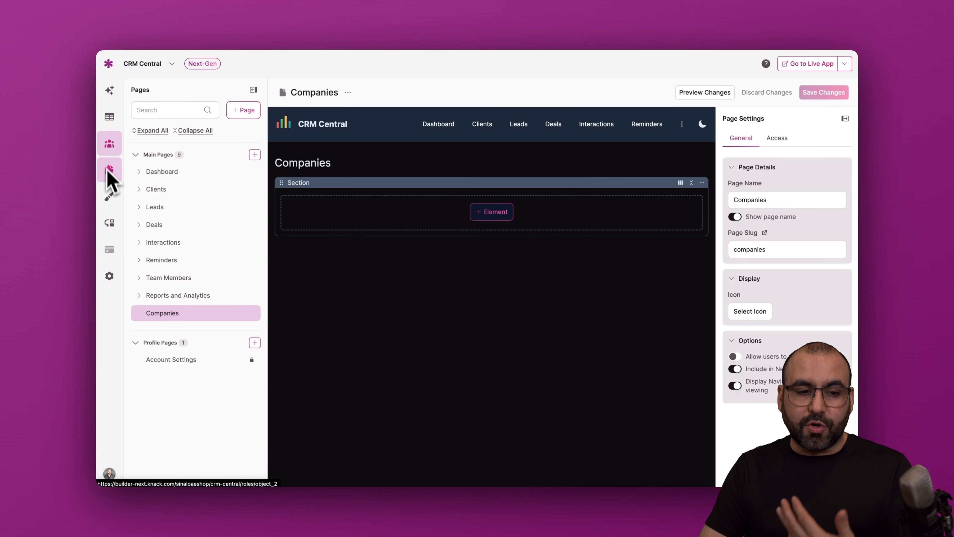
Step: Open My Custom Theme and look over its style and layout settings
{"action": "left_click", "coordinate": [112, 201]}
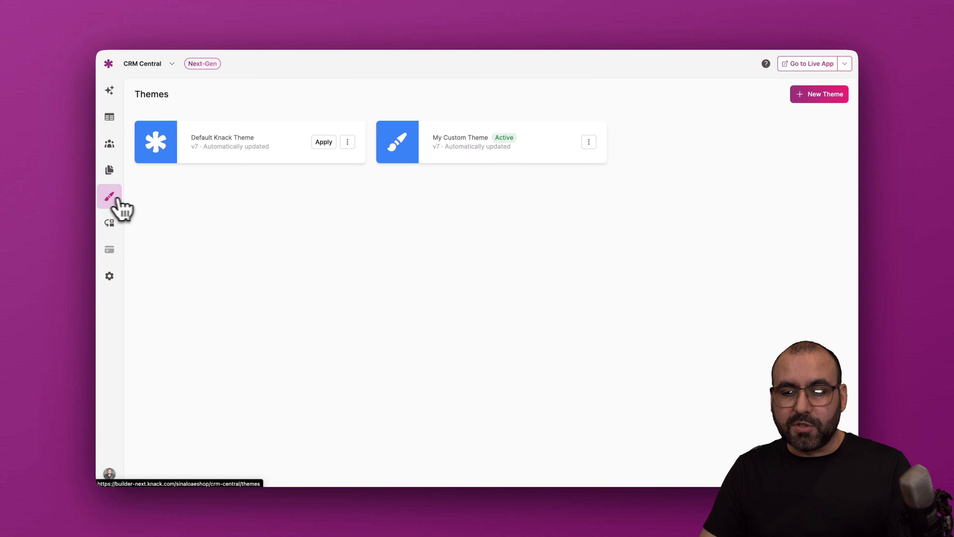
{"action": "left_click", "coordinate": [463, 148]}
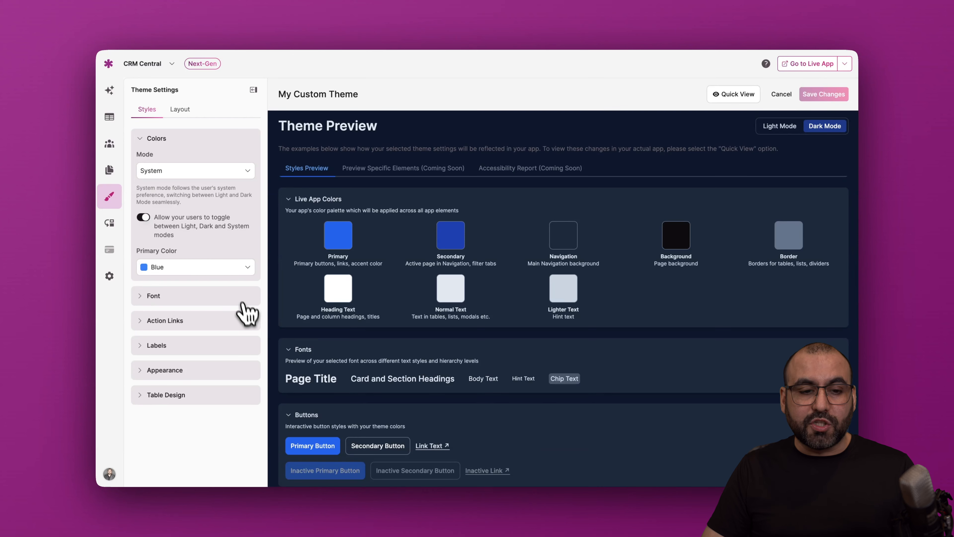
{"action": "left_click", "coordinate": [180, 110]}
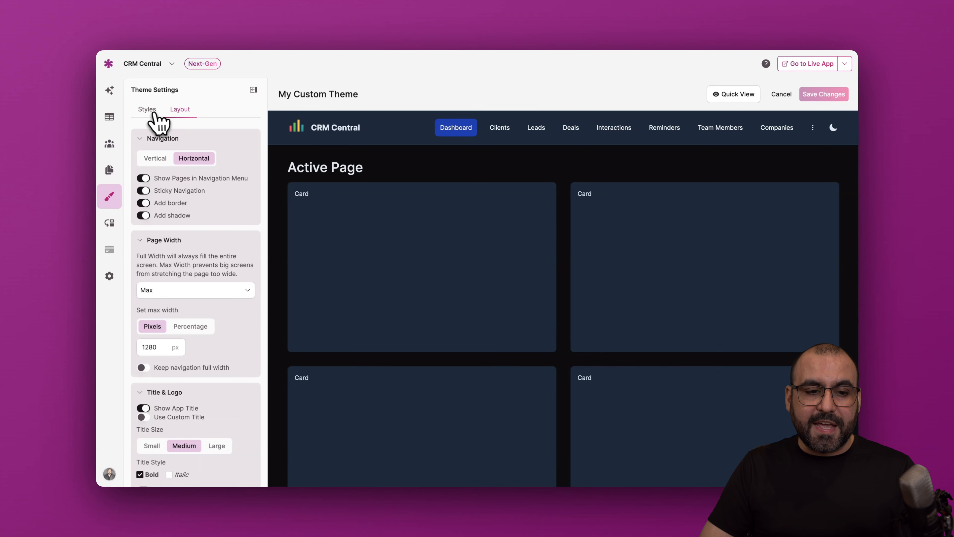
{"action": "left_click", "coordinate": [148, 111]}
Step: Look over the Flows options and the app's general and User Logins settings
{"action": "left_click", "coordinate": [113, 228]}
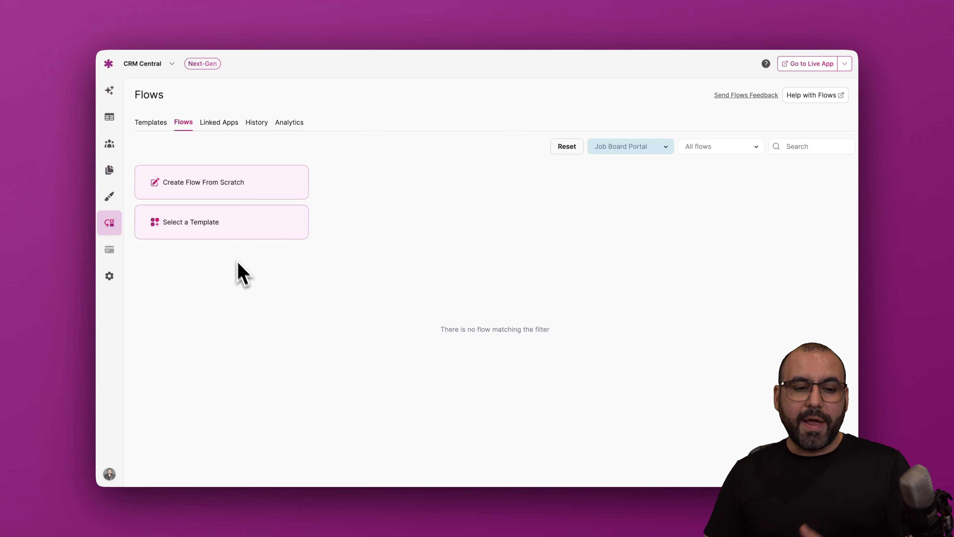
{"action": "left_click", "coordinate": [222, 231]}
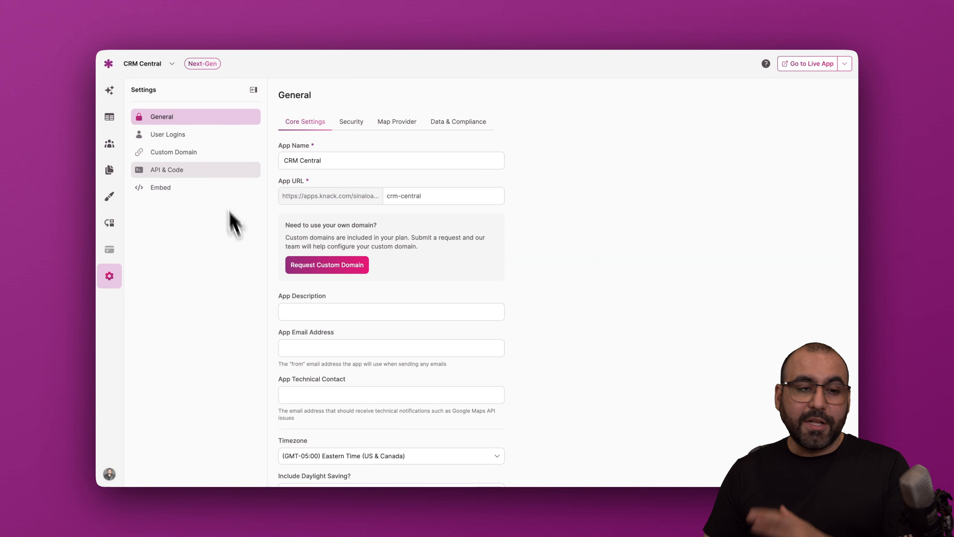
{"action": "left_click", "coordinate": [172, 137]}
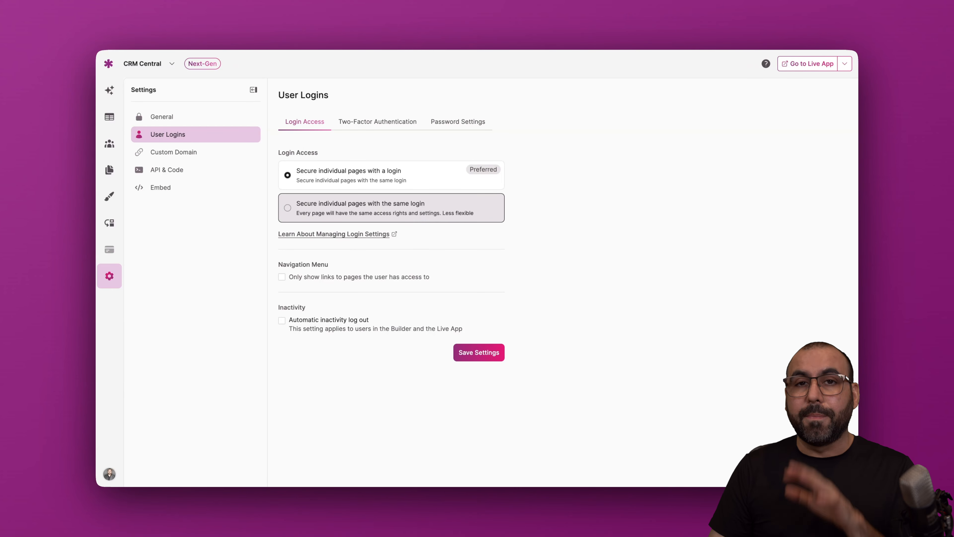
Step: Inspect the login protection options for the Clients page and close them without adding a login
{"action": "left_click", "coordinate": [109, 169]}
{"action": "left_click", "coordinate": [251, 190]}
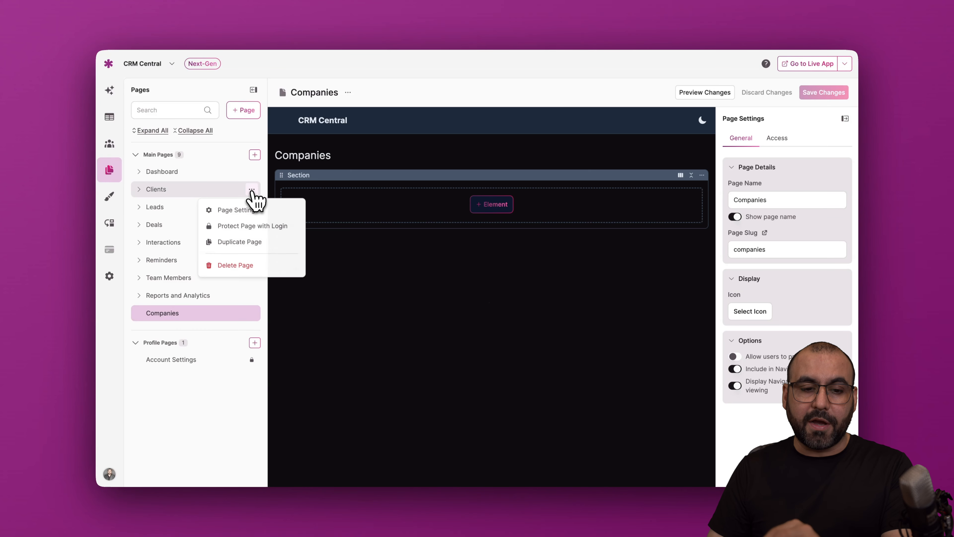
{"action": "left_click", "coordinate": [249, 226]}
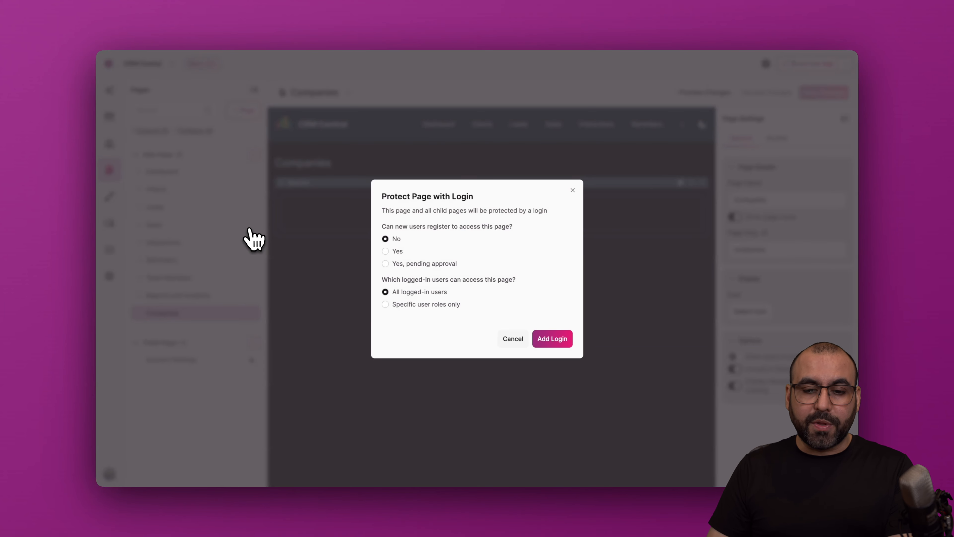
{"action": "left_click", "coordinate": [572, 189]}
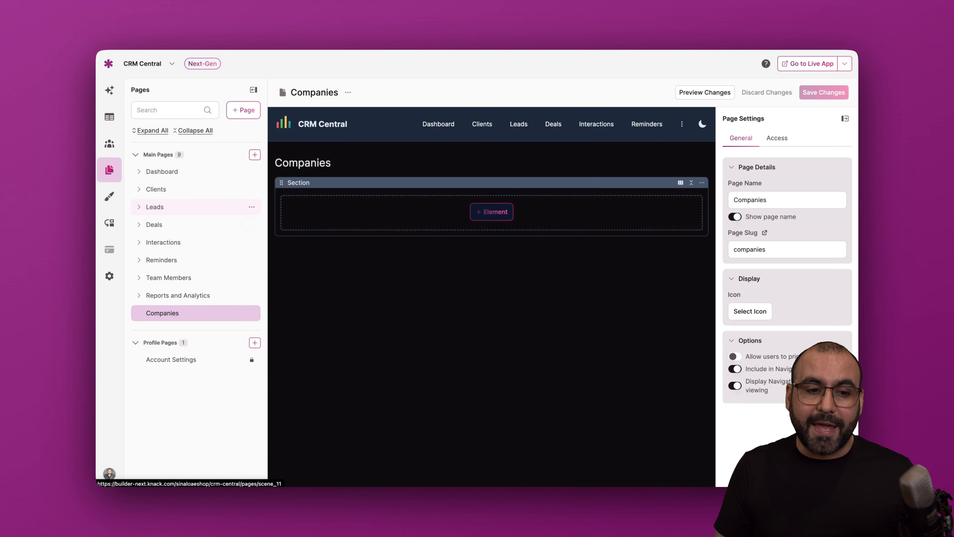
Step: Inspect the new connection setup for the All Users table and close it without adding a connection
{"action": "left_click", "coordinate": [111, 147]}
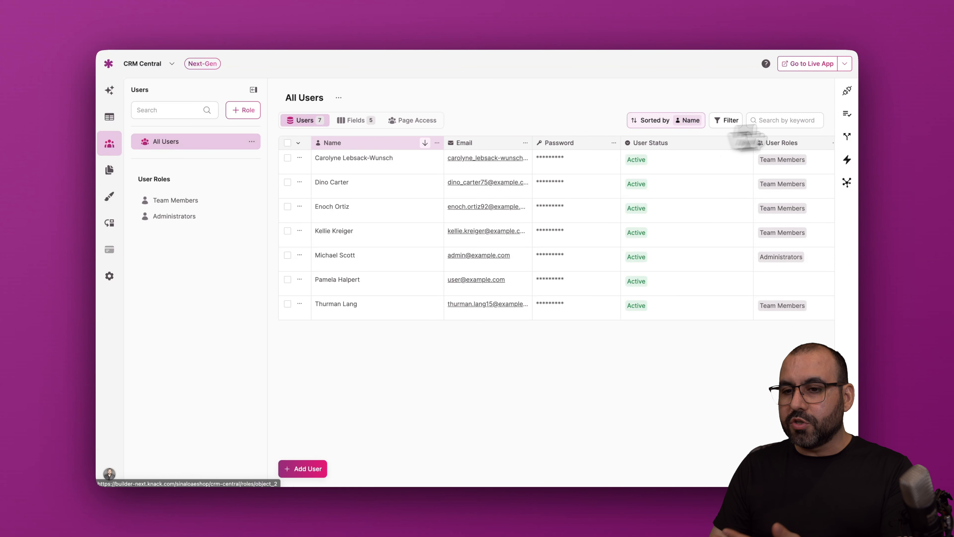
{"action": "left_click", "coordinate": [850, 93]}
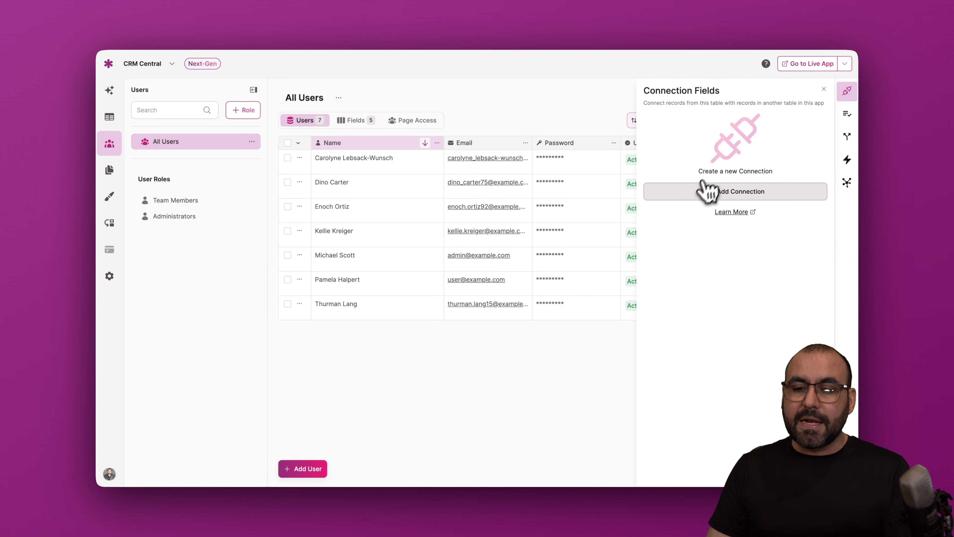
{"action": "left_click", "coordinate": [702, 192]}
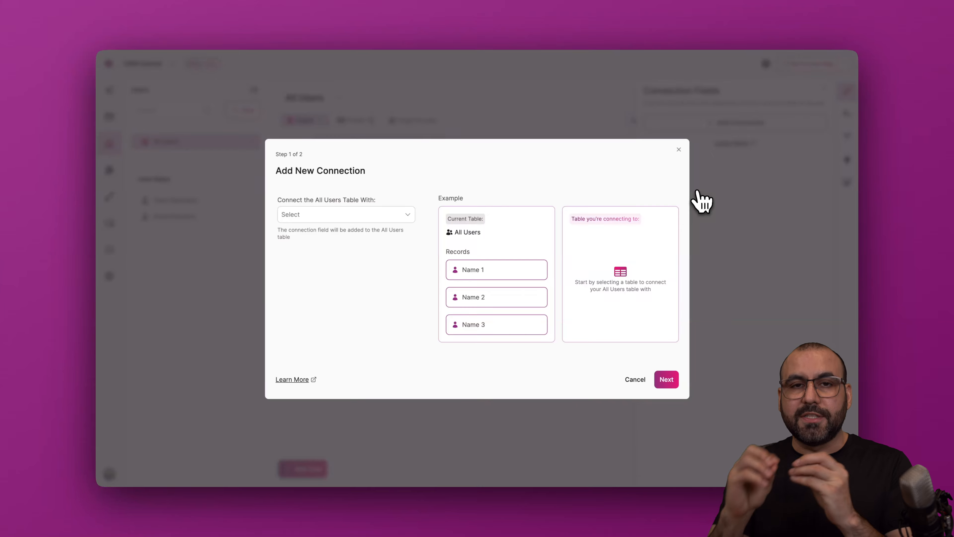
{"action": "left_click", "coordinate": [679, 151]}
Step: Return to the AI Builder
{"action": "left_click", "coordinate": [110, 91]}
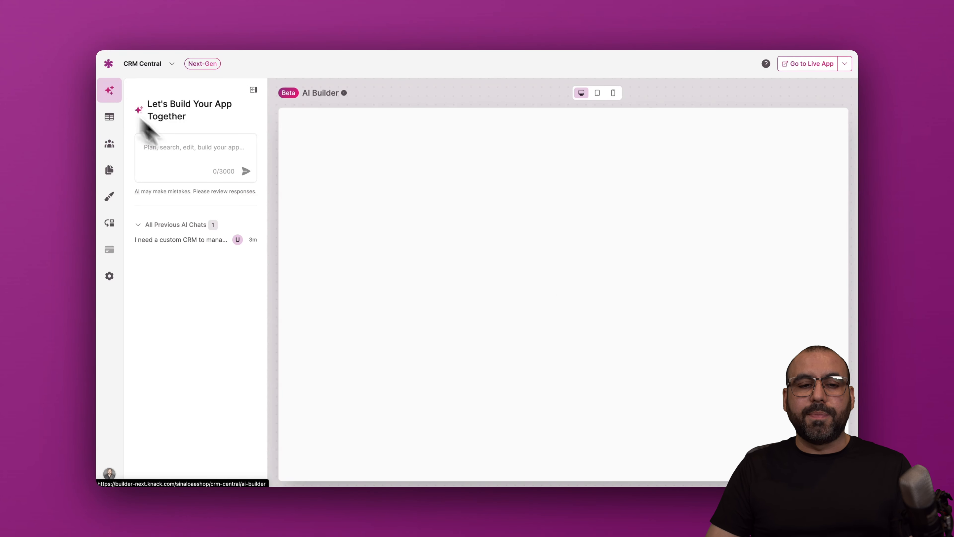